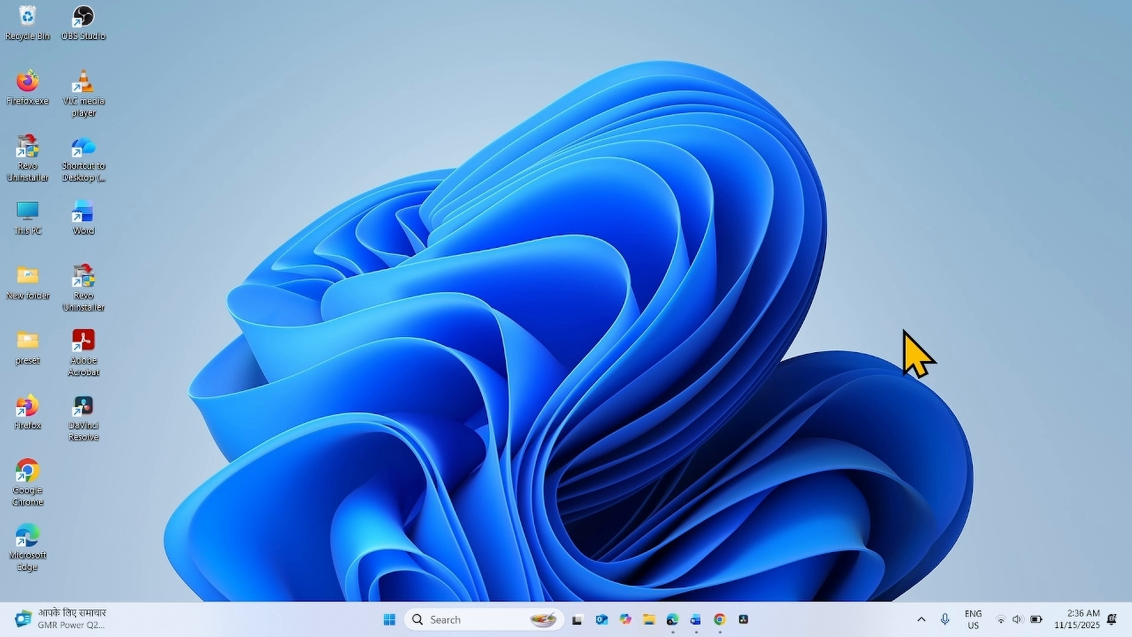
# - Start a repair reinstall of the current Windows version through Windows Update from the System Recovery settings
pyautogui.click(384, 622)
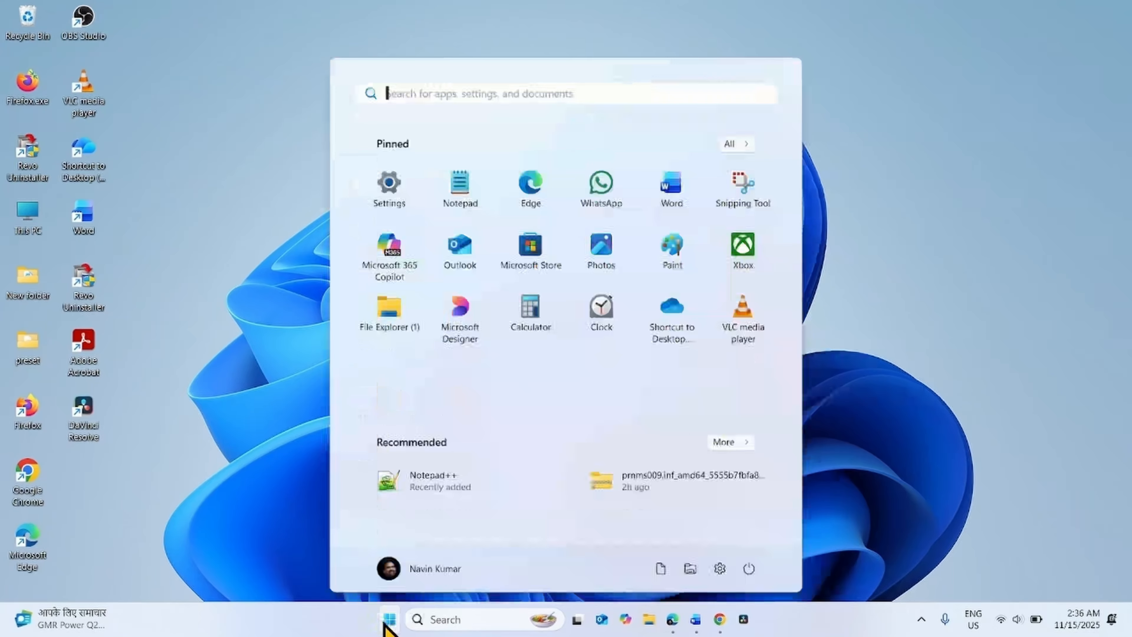
pyautogui.click(389, 183)
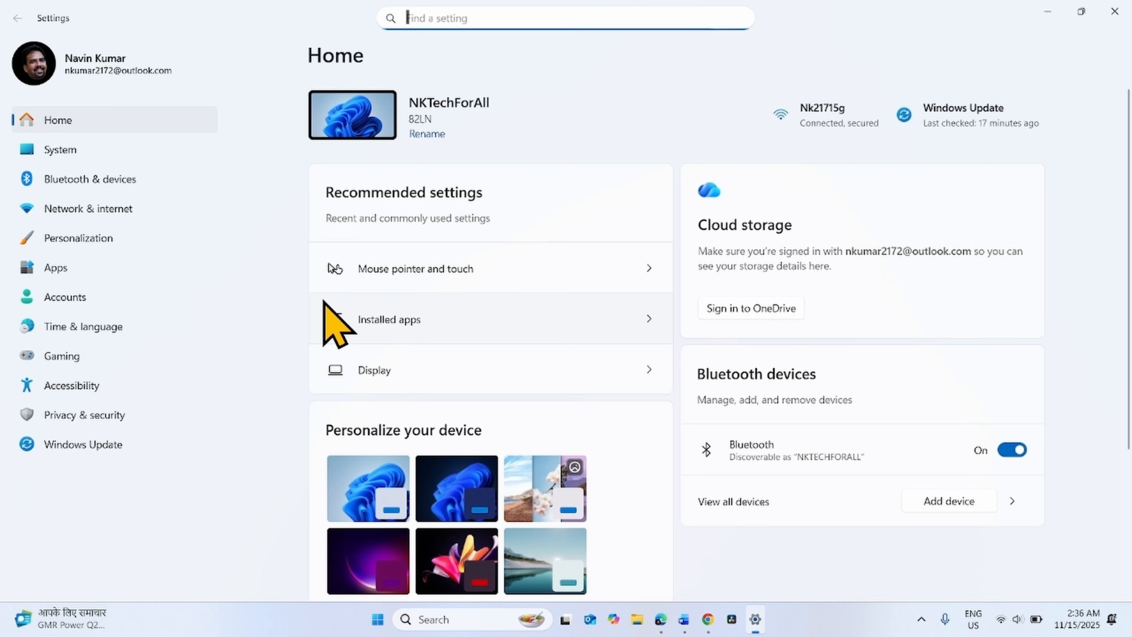
pyautogui.click(53, 145)
pyautogui.scroll(-8, 520, 281)
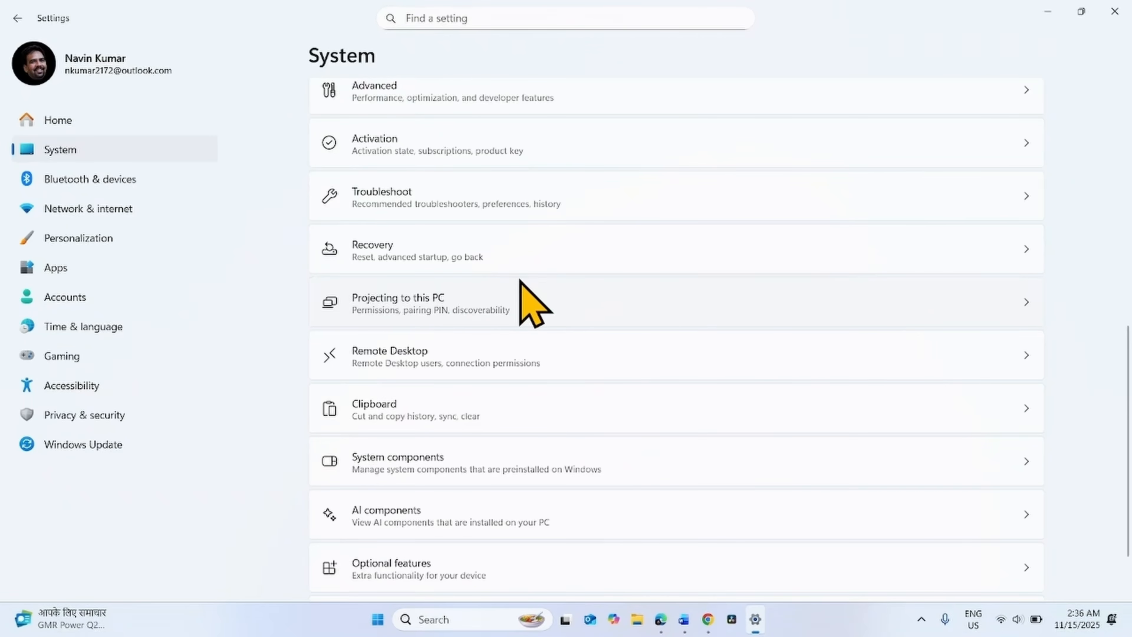
pyautogui.click(398, 250)
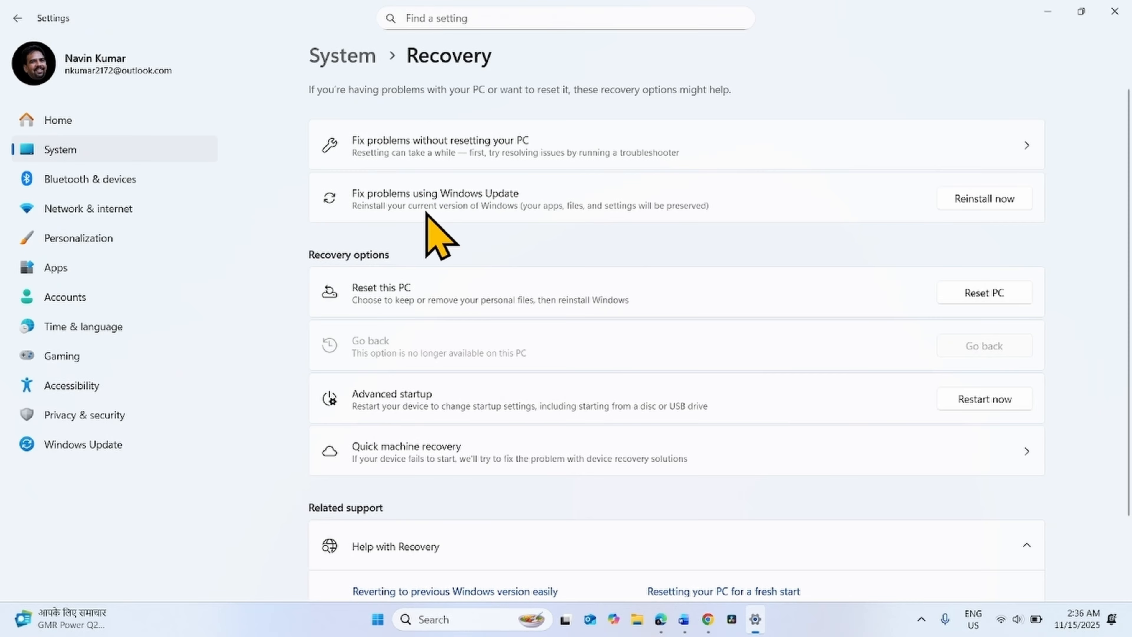
pyautogui.click(989, 199)
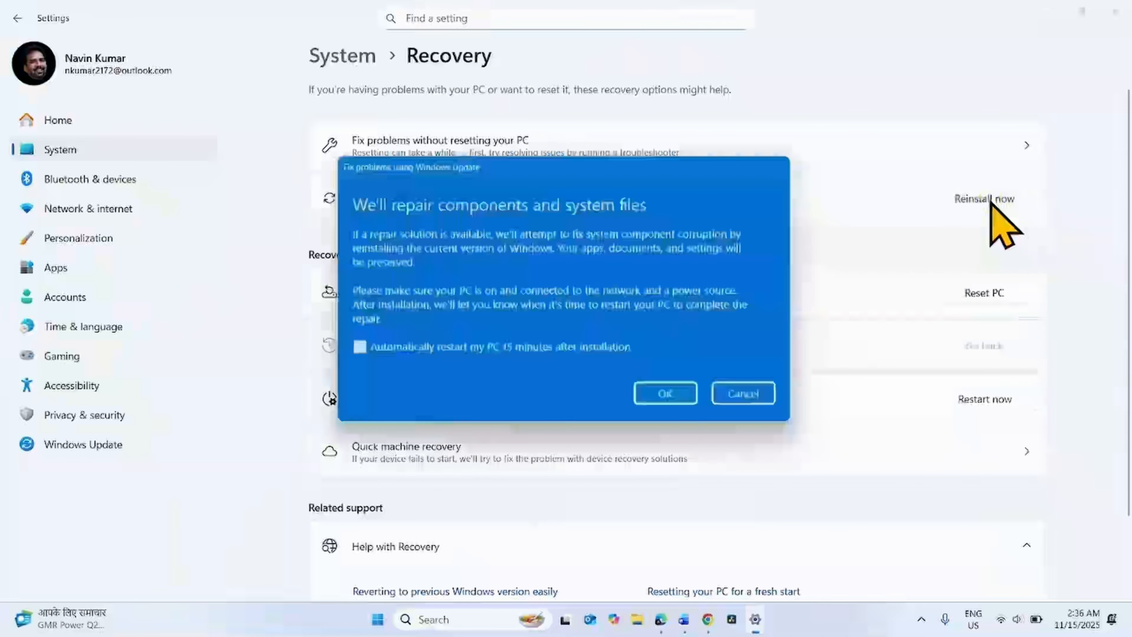
pyautogui.click(658, 398)
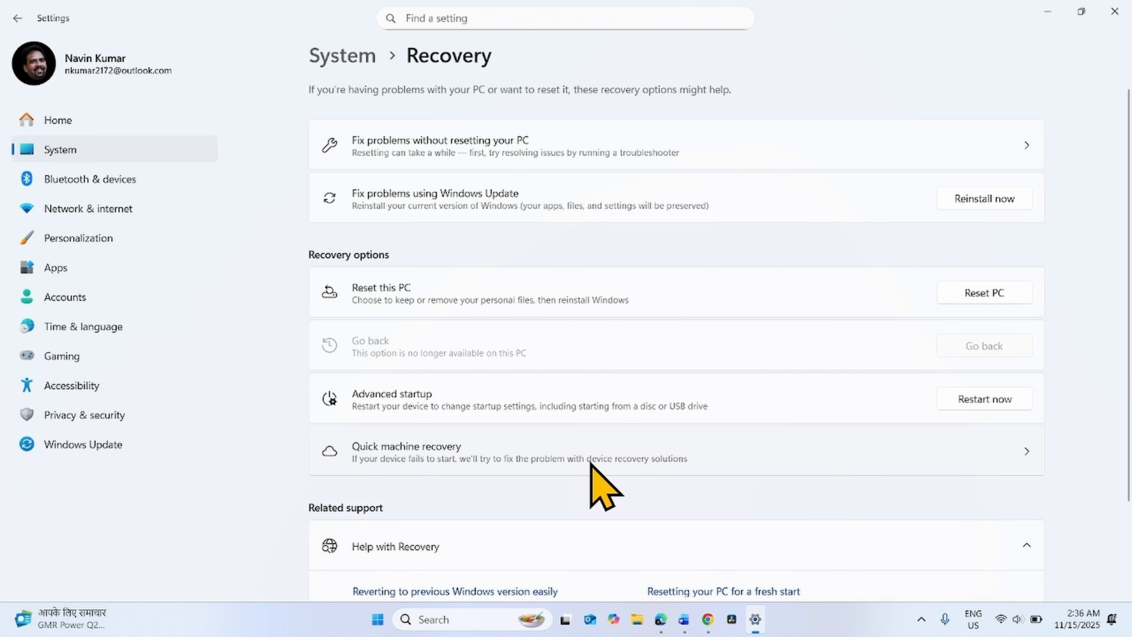
# - Check the Windows Update page, then close Settings
pyautogui.click(64, 446)
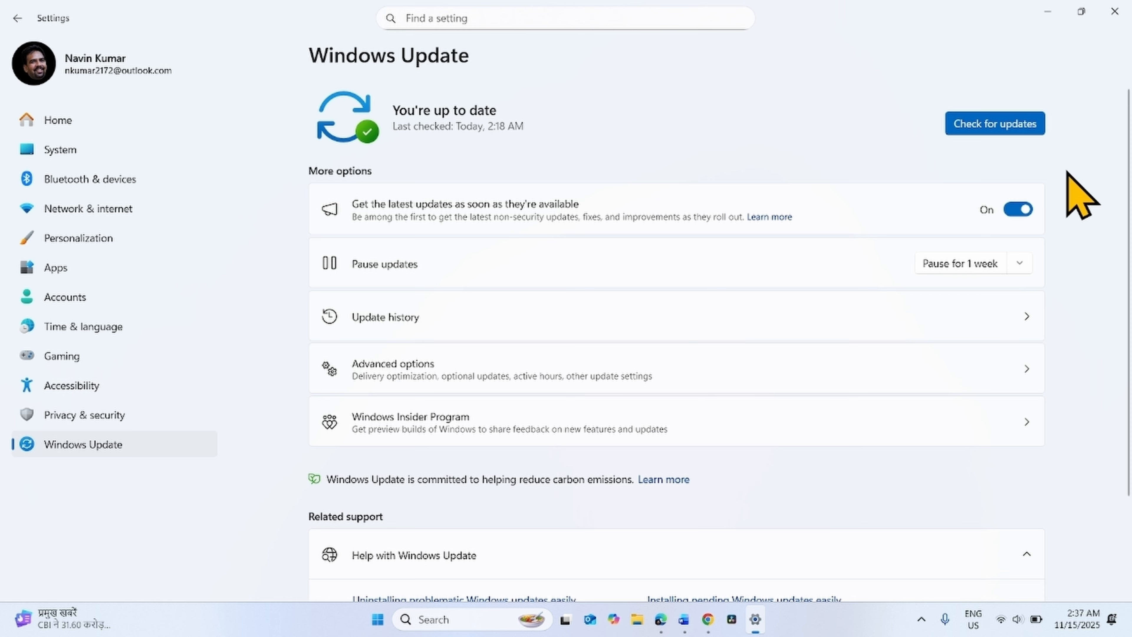
pyautogui.click(1114, 12)
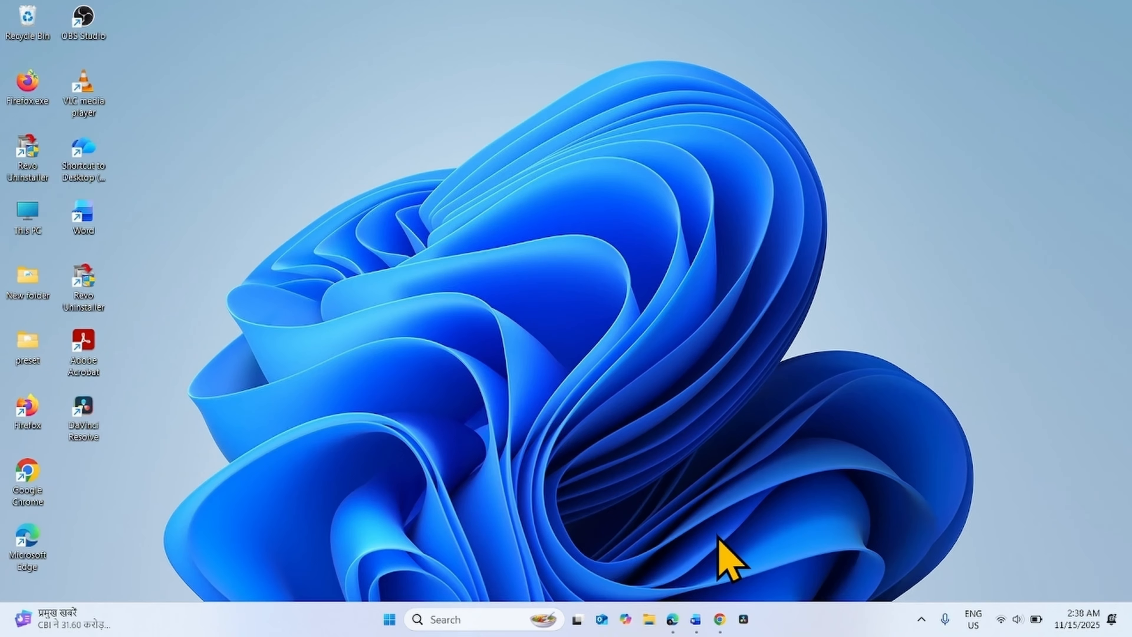
# - Open a Chrome window and search Google for windows 11 download
pyautogui.rightClick(715, 615)
pyautogui.click(694, 508)
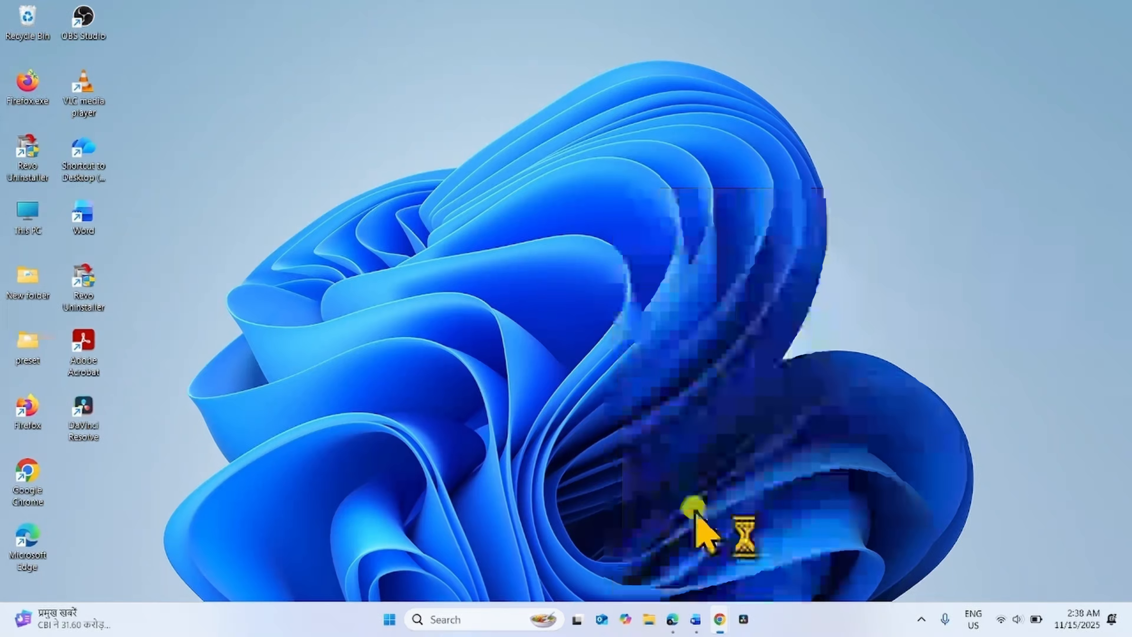
pyautogui.click(999, 21)
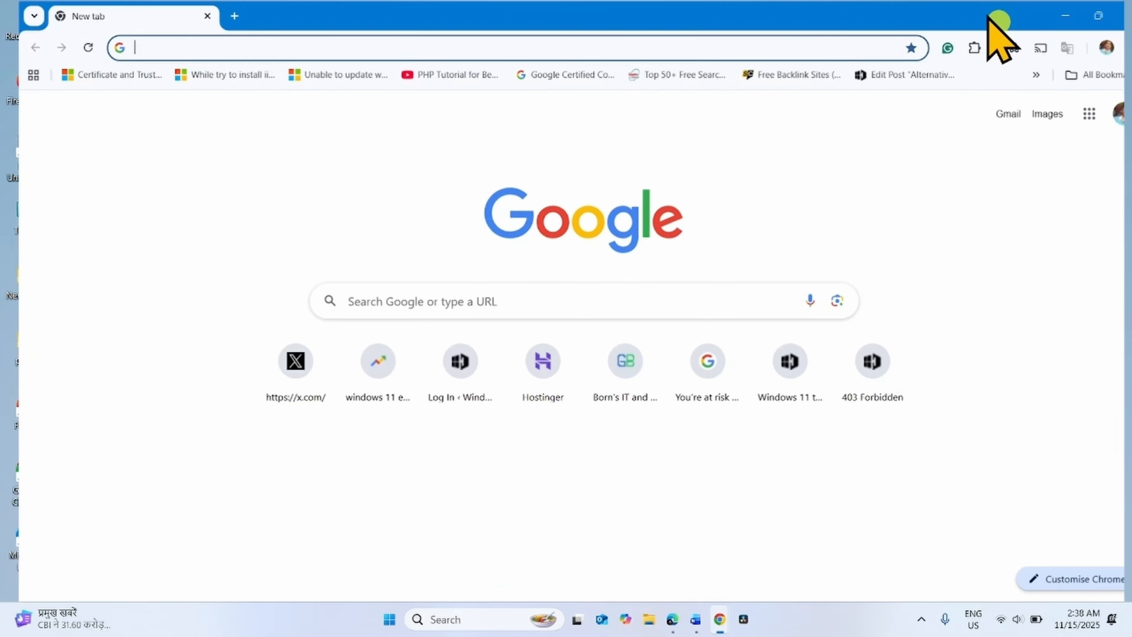
pyautogui.click(143, 48)
pyautogui.write('windows 1')
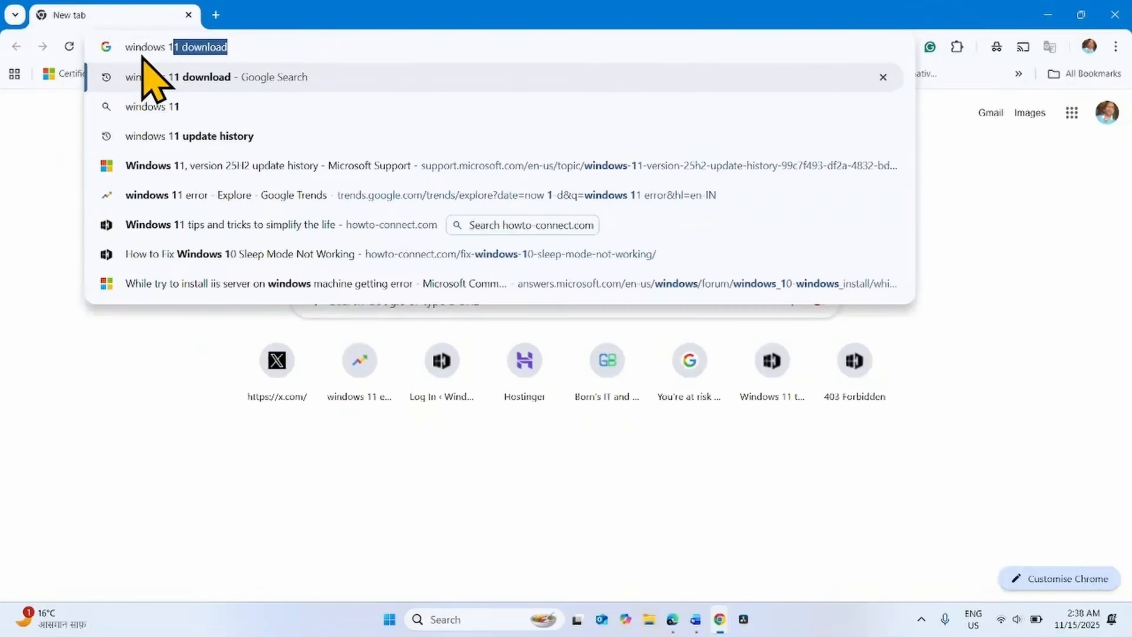
pyautogui.write('1 download')
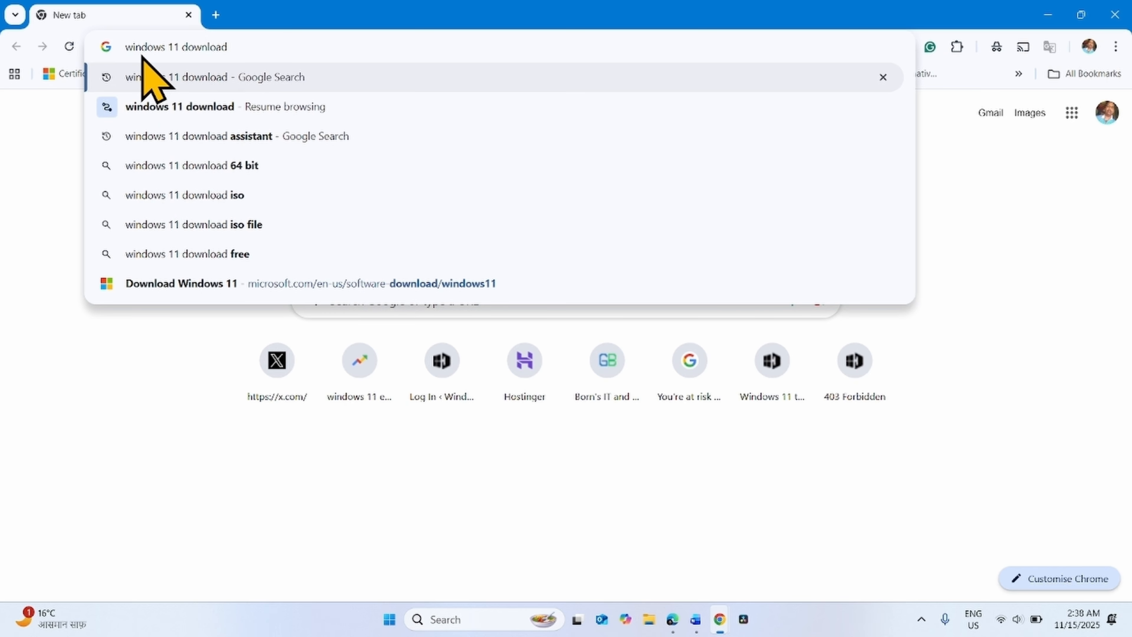
pyautogui.press('Return')
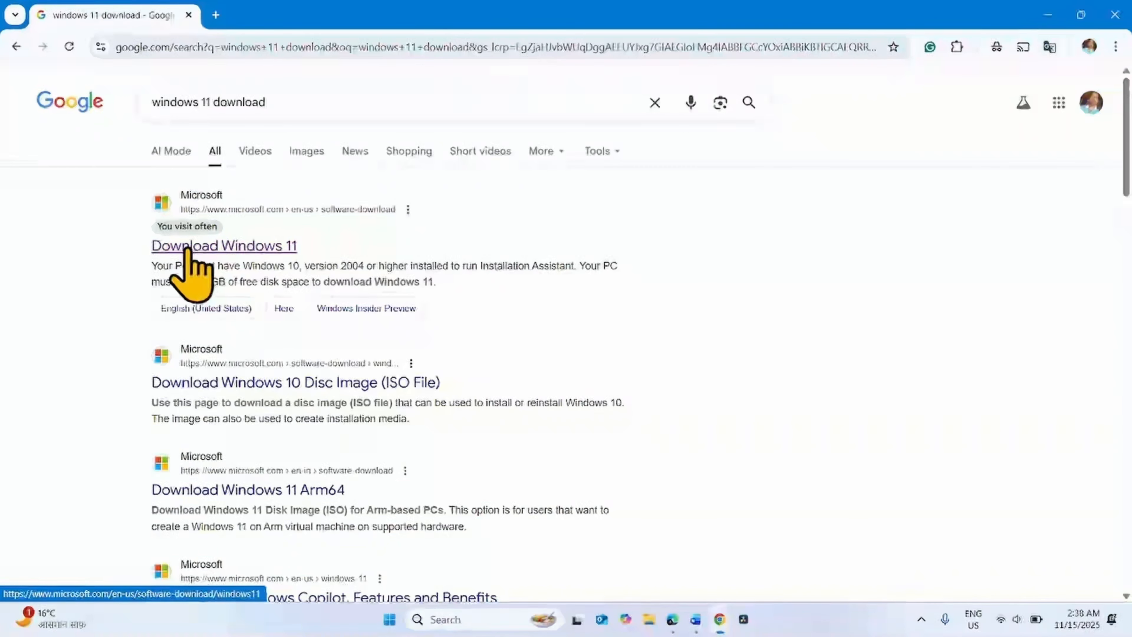
# - Open Microsoft's Download Windows 11 page and select the Windows 11 (multi-edition ISO for x64 devices) disk image
pyautogui.click(223, 247)
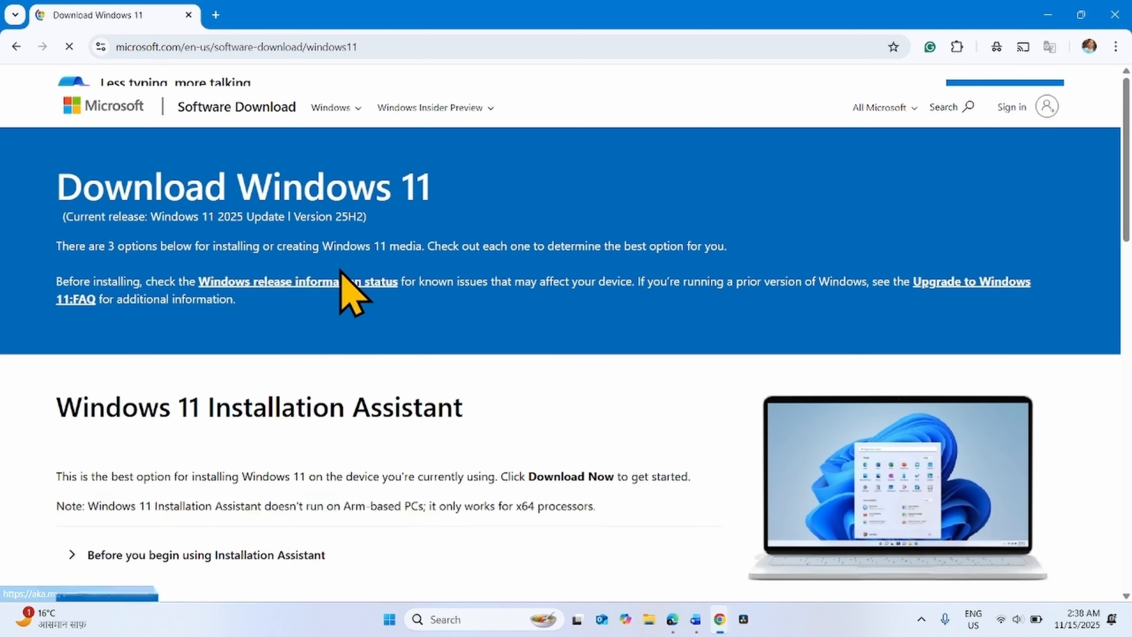
pyautogui.scroll(-8, 343, 355)
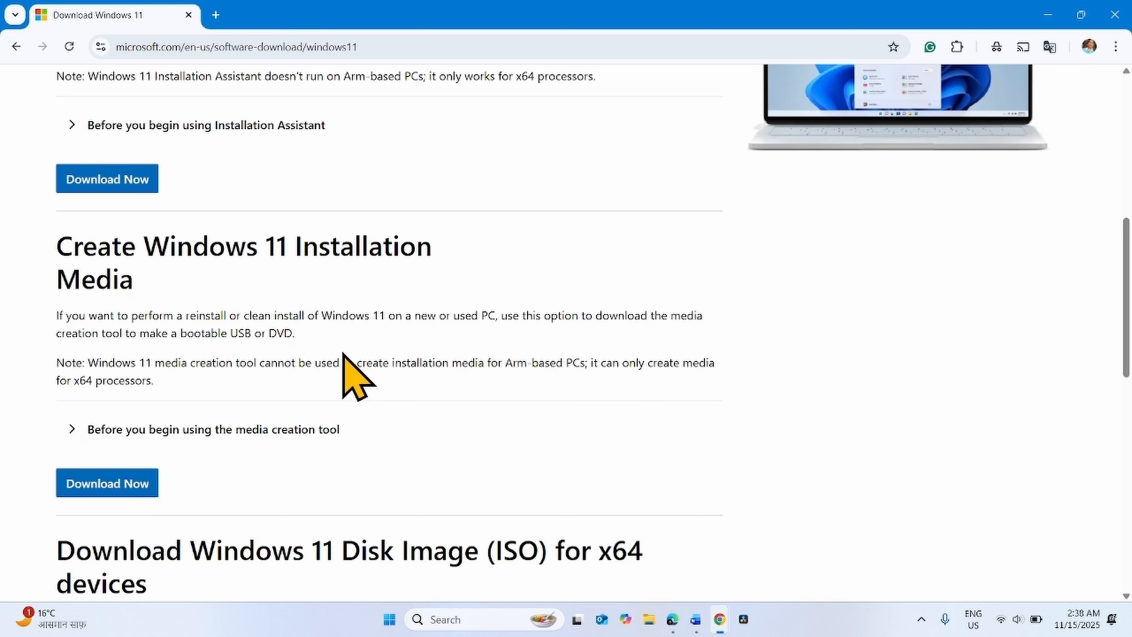
pyautogui.scroll(-8, 345, 364)
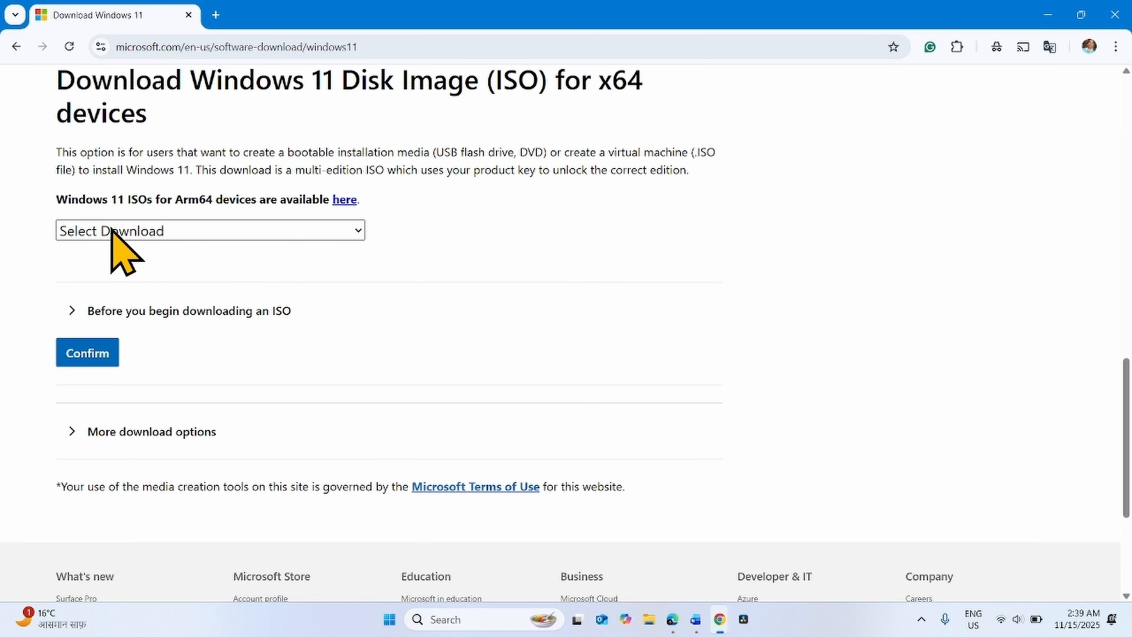
pyautogui.click(135, 223)
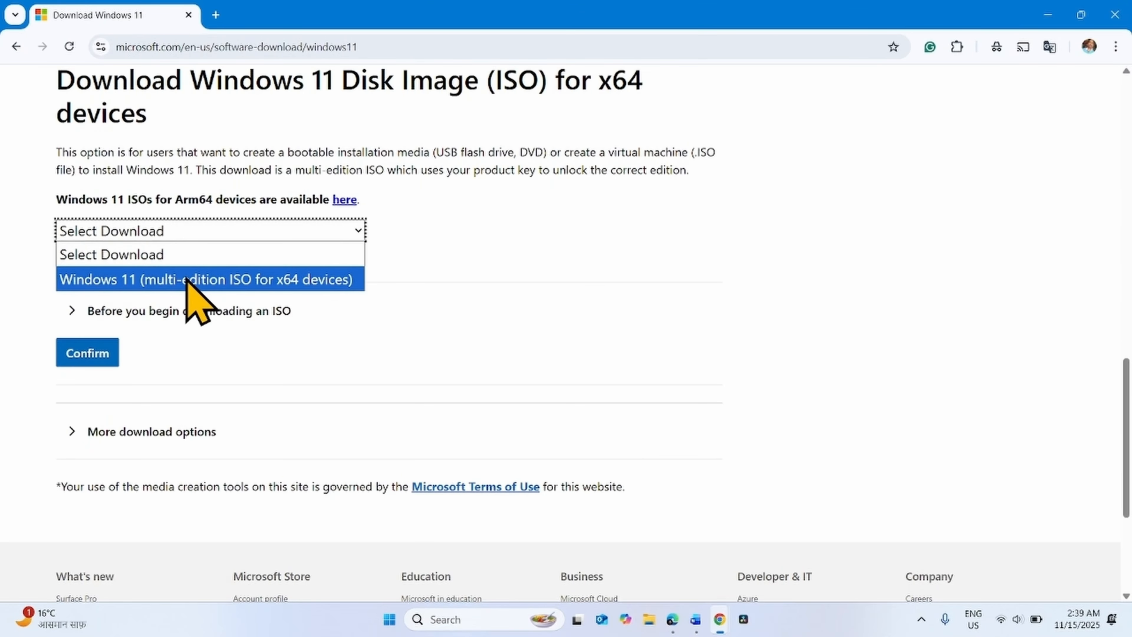
pyautogui.click(184, 277)
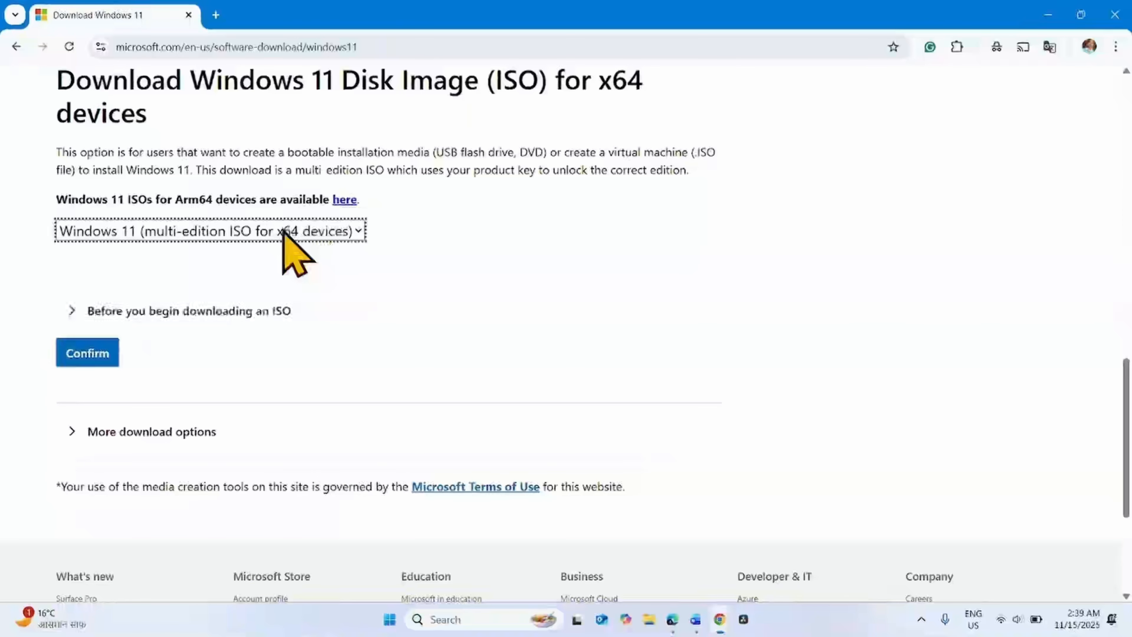
pyautogui.click(87, 354)
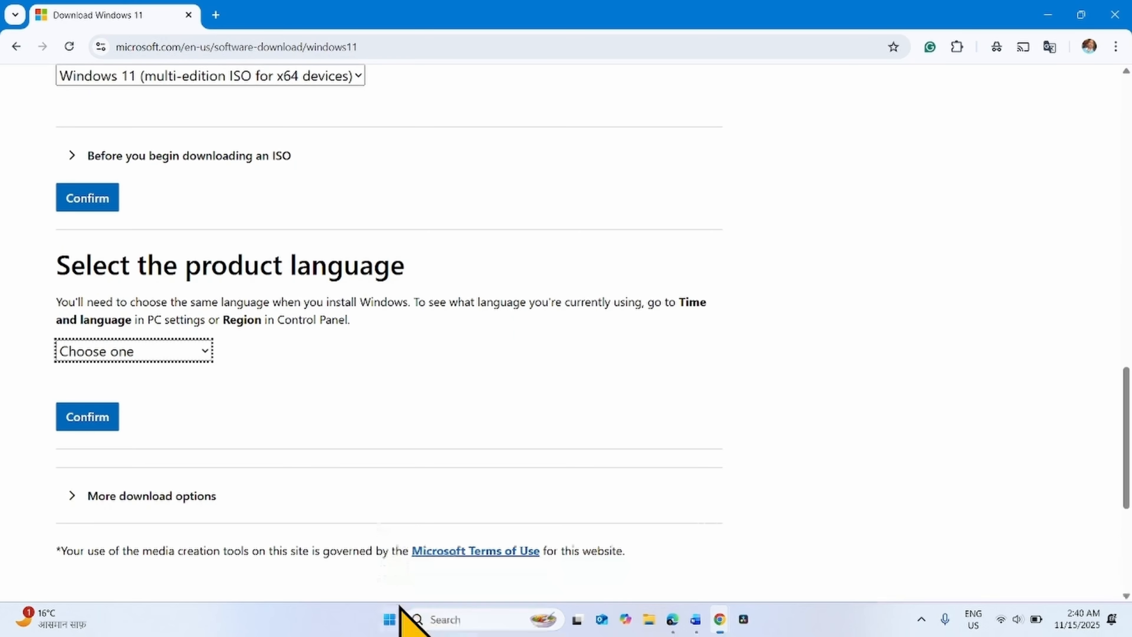
# - Check the Windows display language under Time & language, Language & region in Settings, then close it
pyautogui.click(390, 620)
pyautogui.click(388, 187)
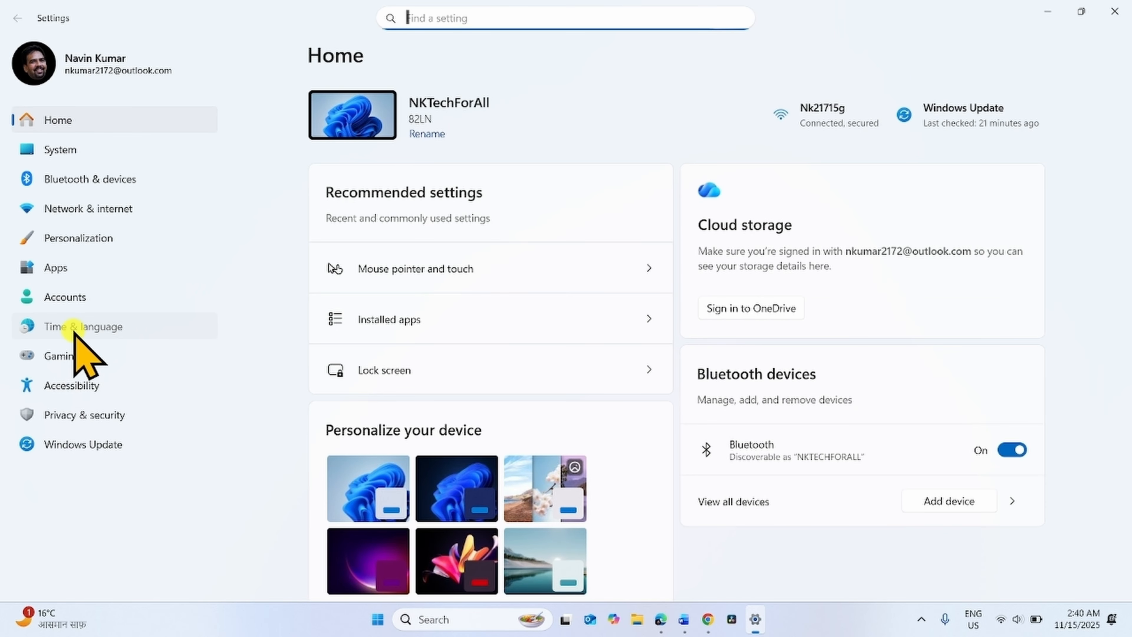
pyautogui.click(85, 328)
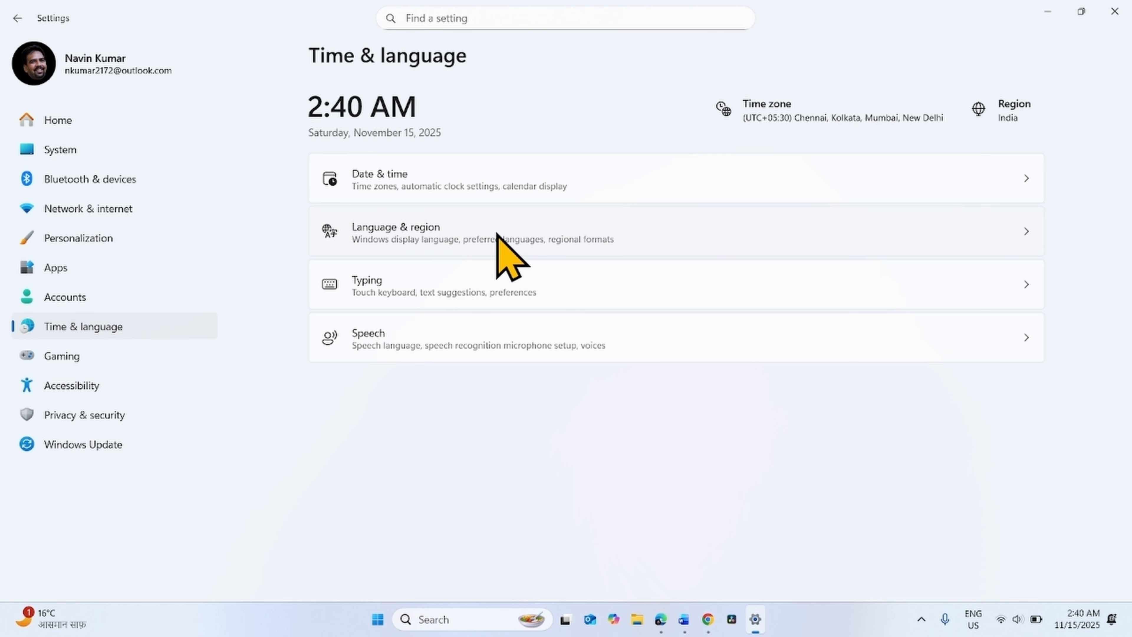
pyautogui.click(497, 232)
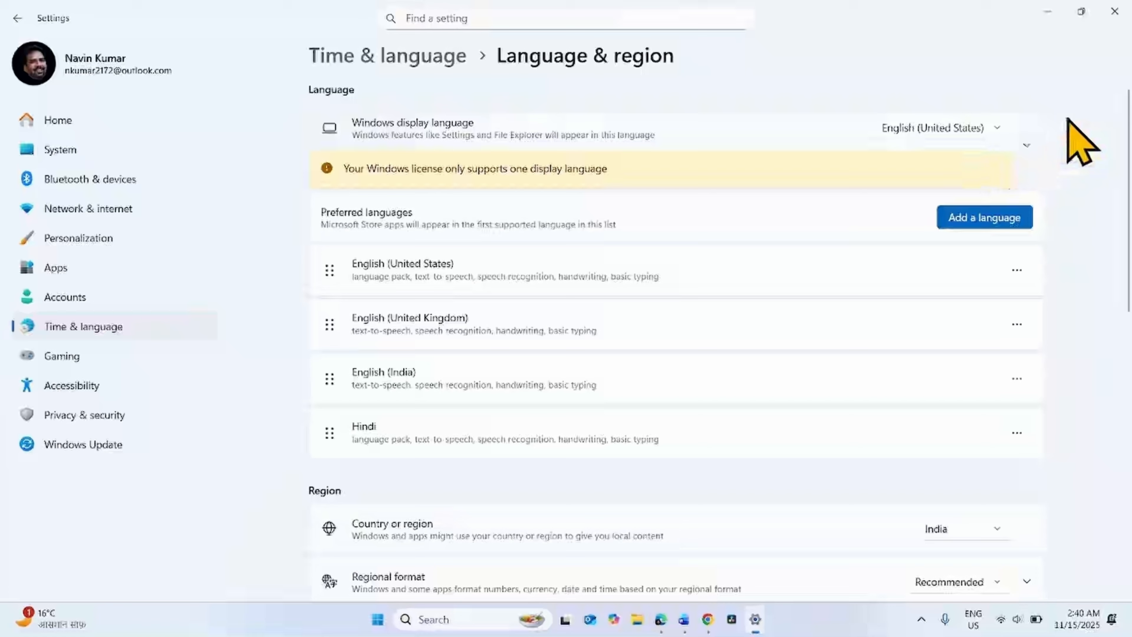
pyautogui.click(1113, 13)
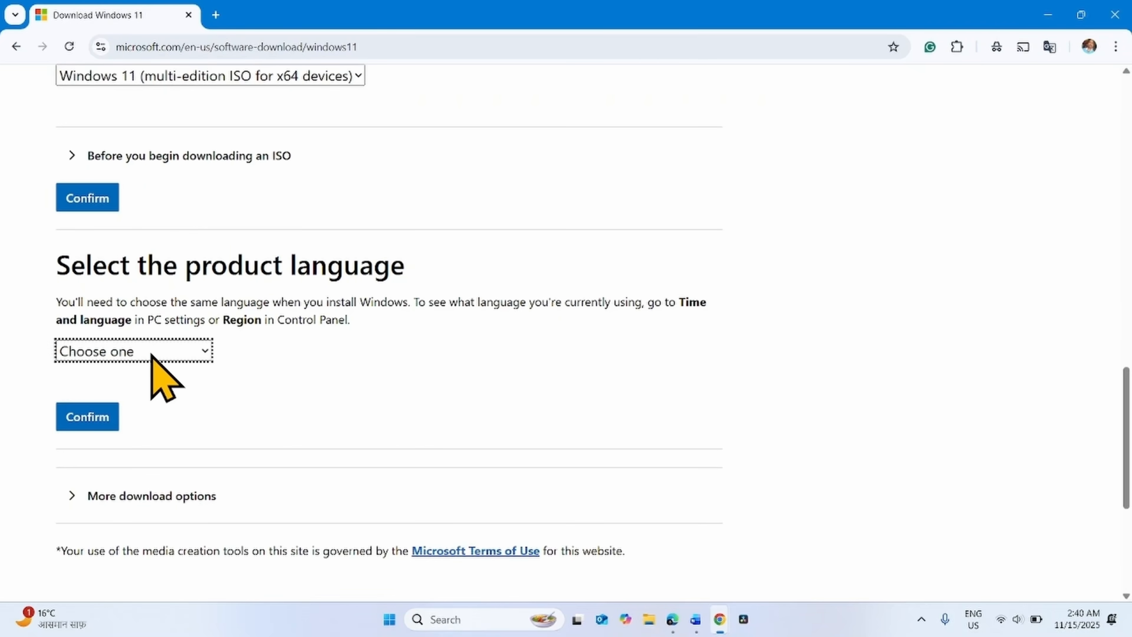
# - Select English (United States) as the product language and confirm it
pyautogui.click(102, 355)
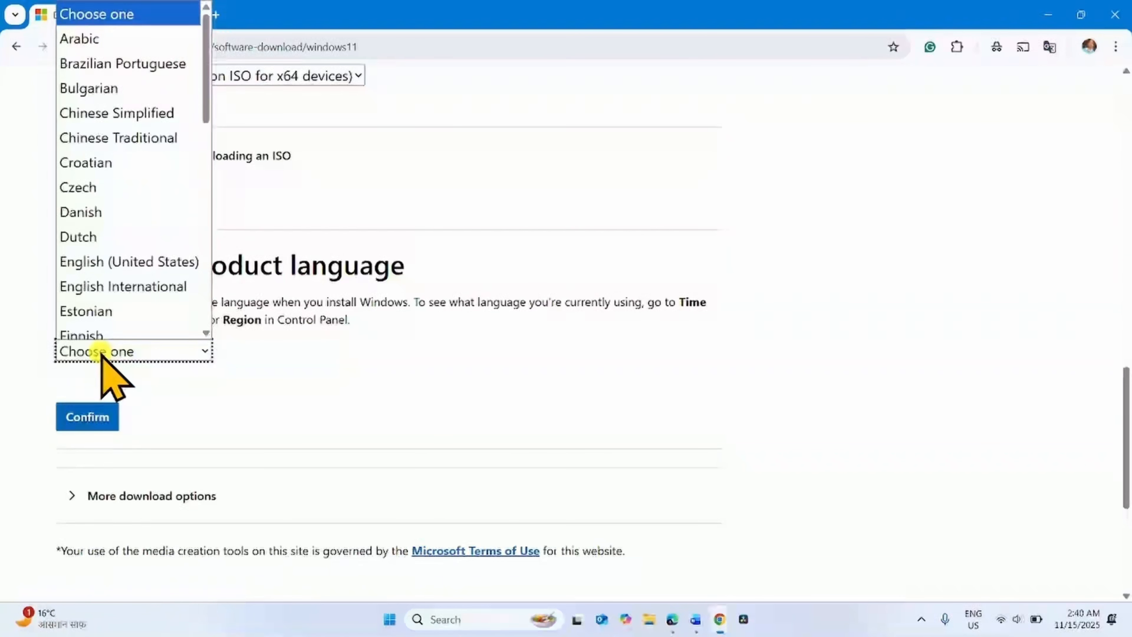
pyautogui.click(152, 255)
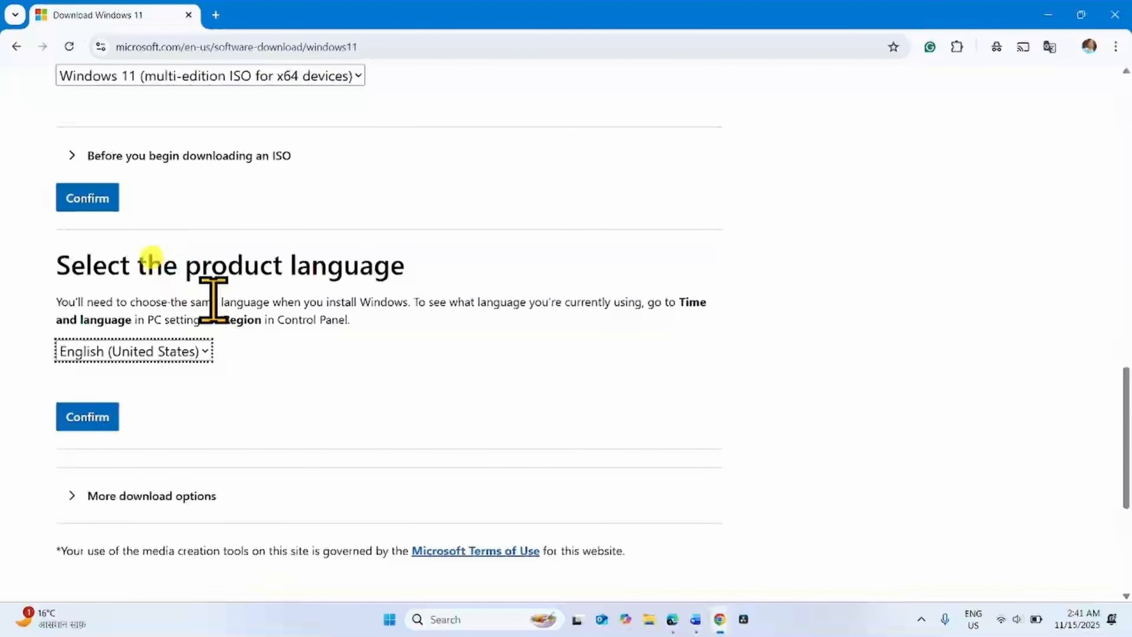
pyautogui.click(89, 419)
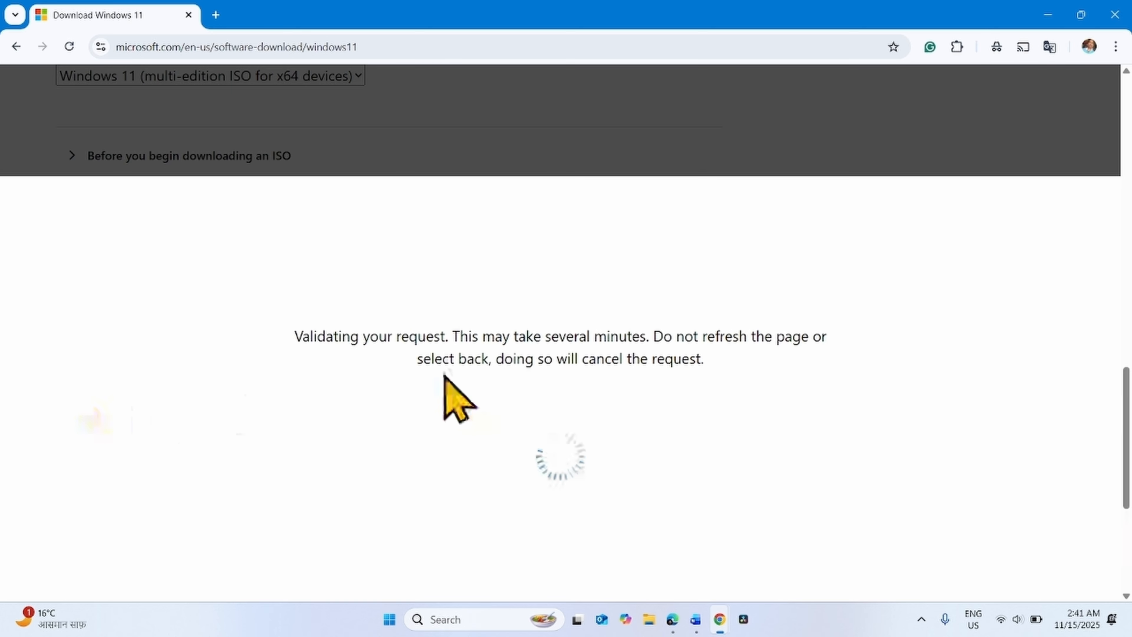
# - Start the 64-bit Download of the Windows 11 English ISO and open the downloads list
pyautogui.scroll(-3, 386, 330)
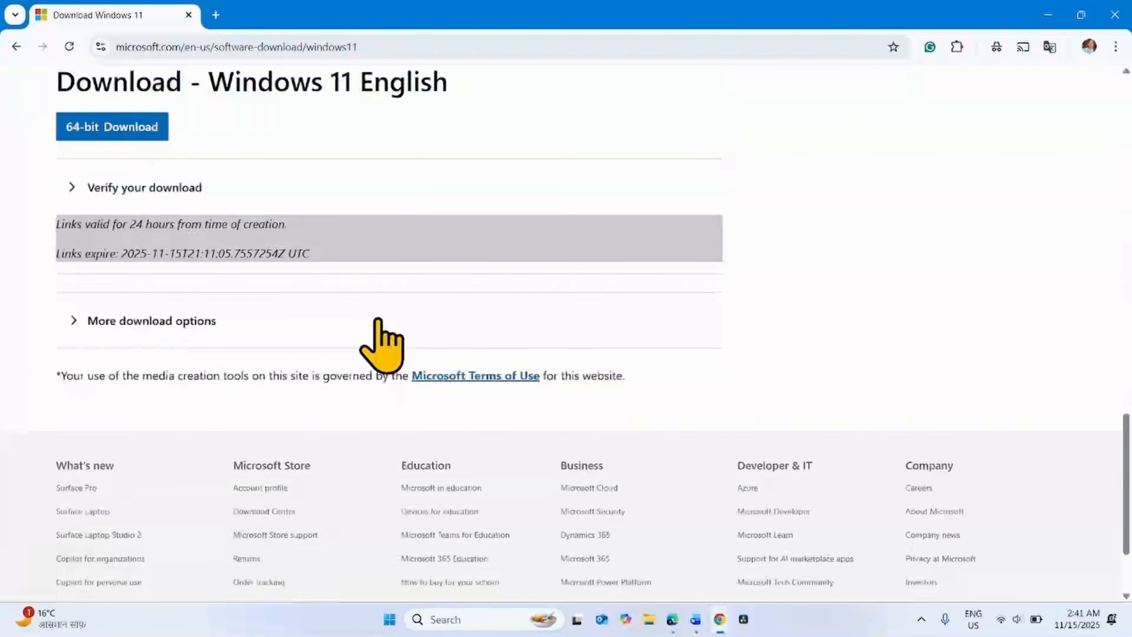
pyautogui.click(92, 130)
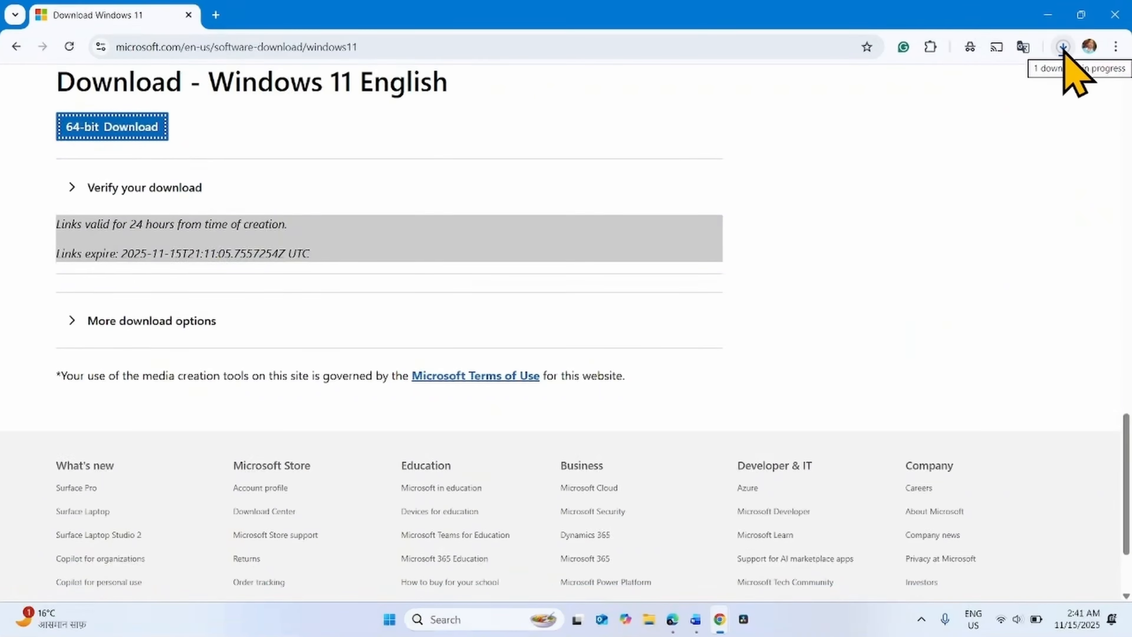
pyautogui.click(1064, 49)
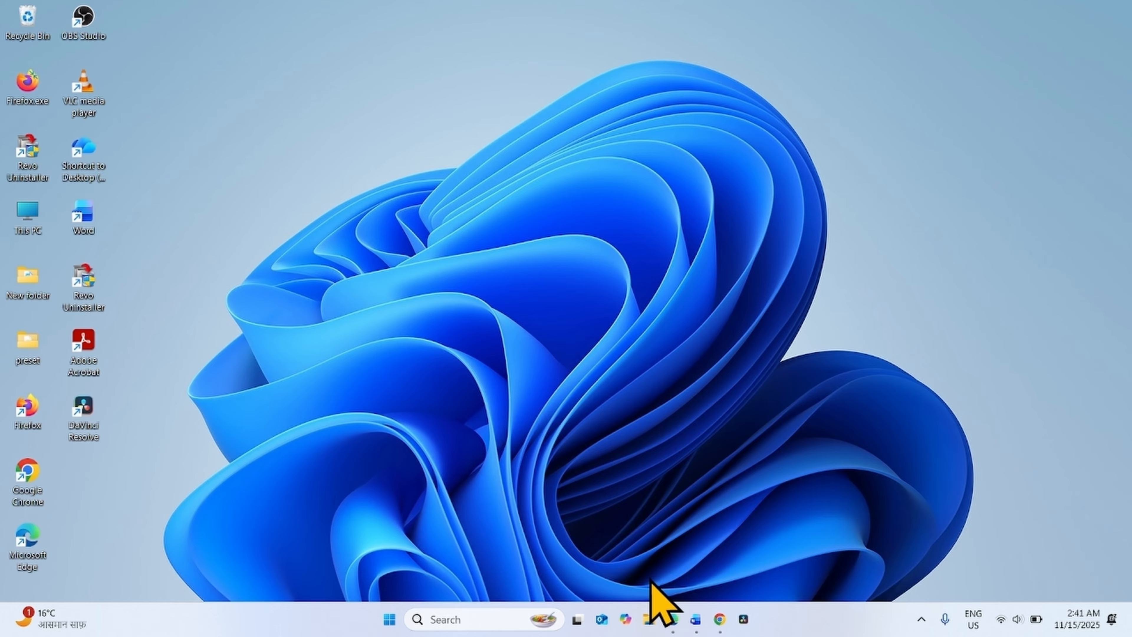
# - Mount Win11_25H2_English_x64.iso from the Downloads folder, allowing it to open past the security warning
pyautogui.click(651, 620)
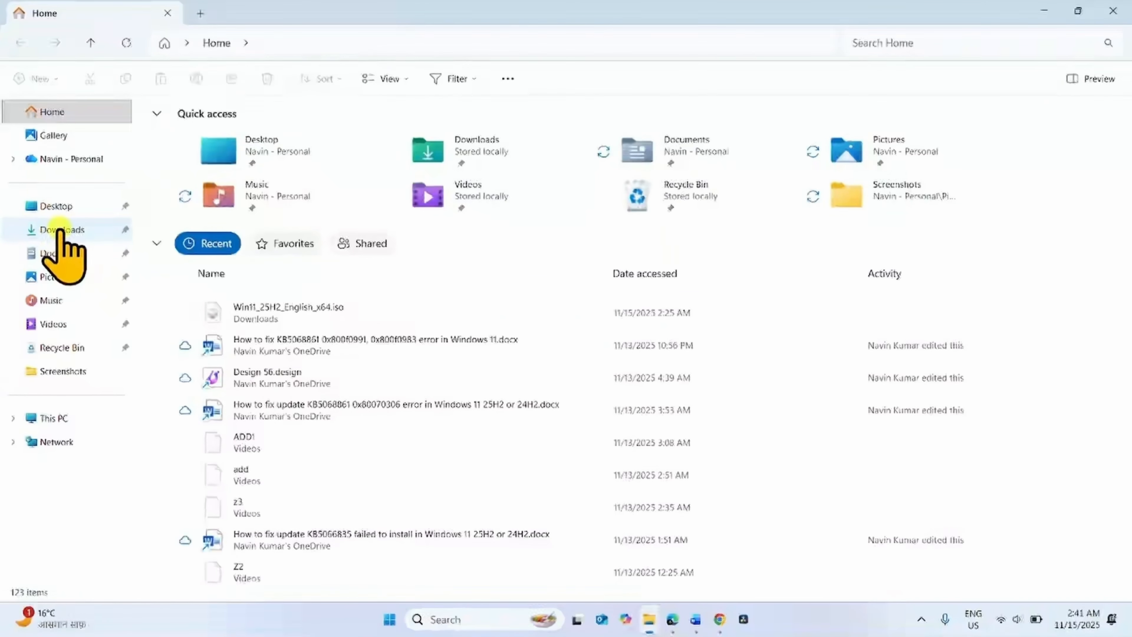
pyautogui.click(61, 231)
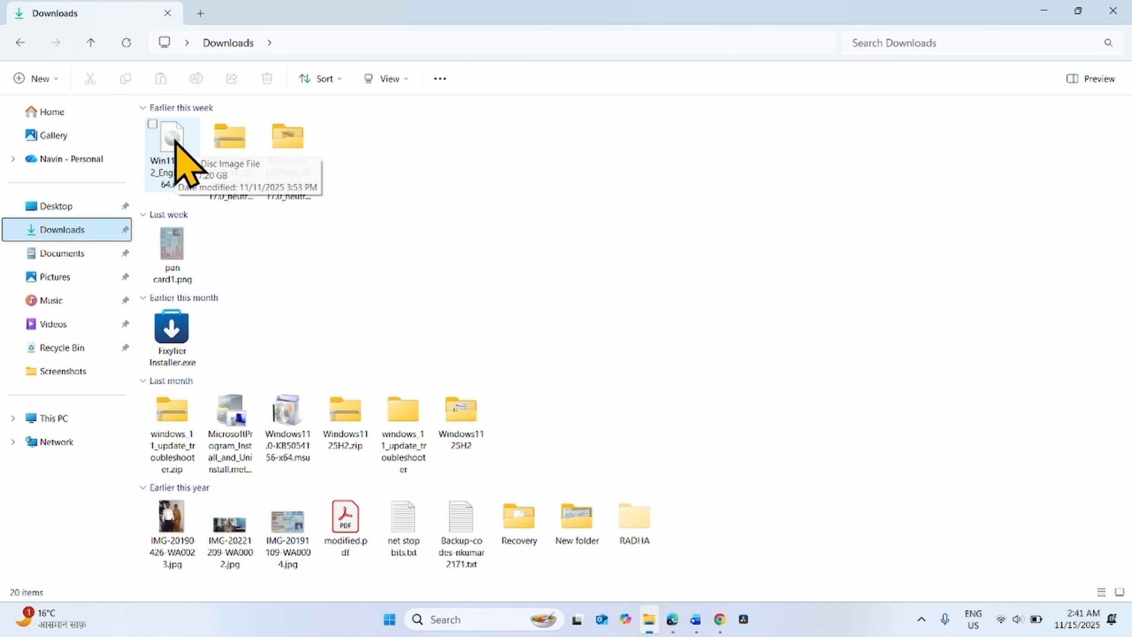
pyautogui.rightClick(176, 150)
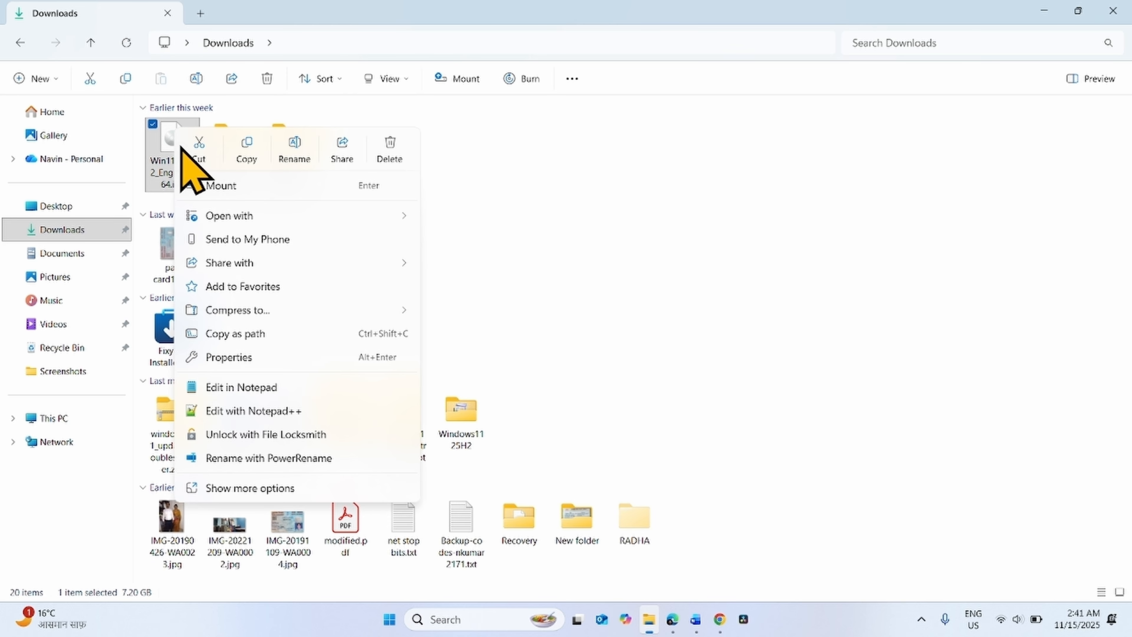
pyautogui.click(221, 186)
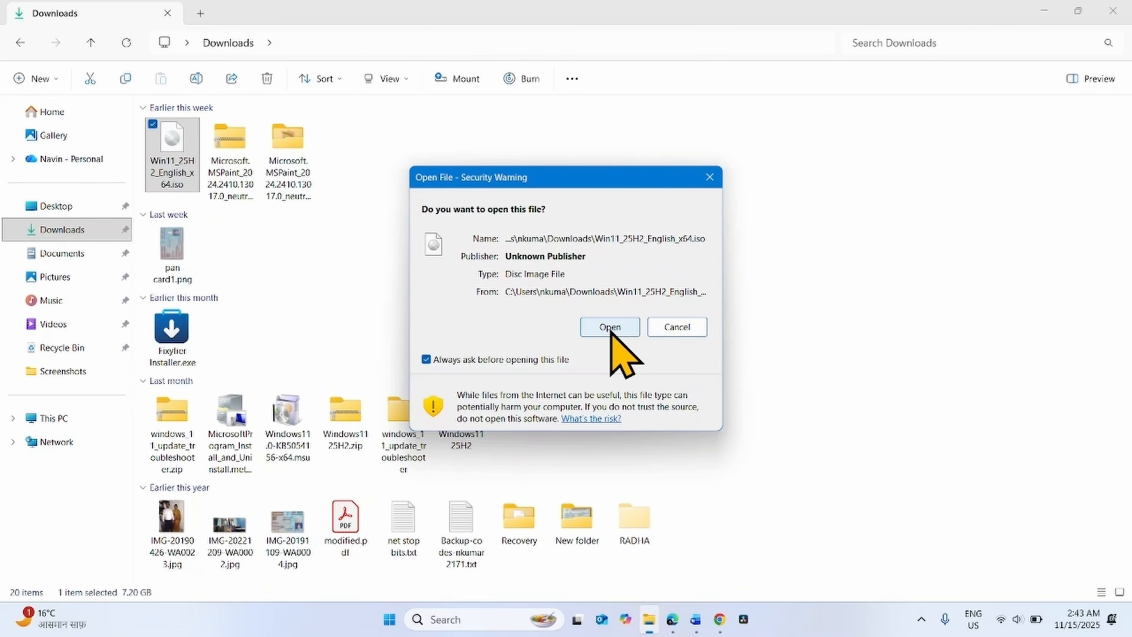
pyautogui.click(611, 329)
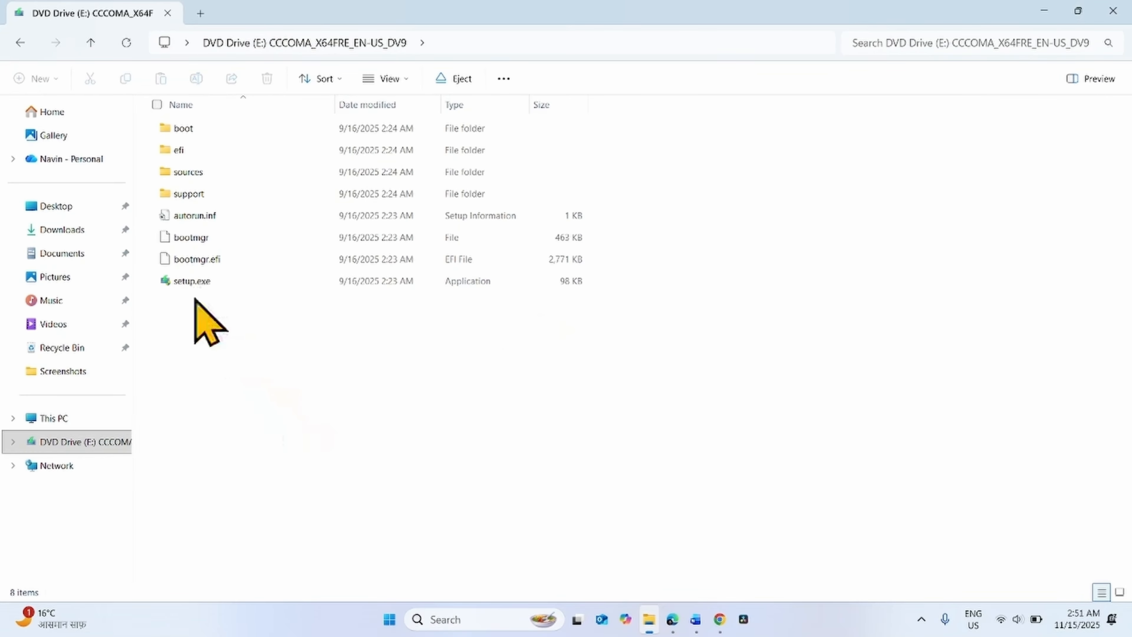
# - Run setup.exe from the mounted DVD drive and close File Explorer
pyautogui.rightClick(190, 283)
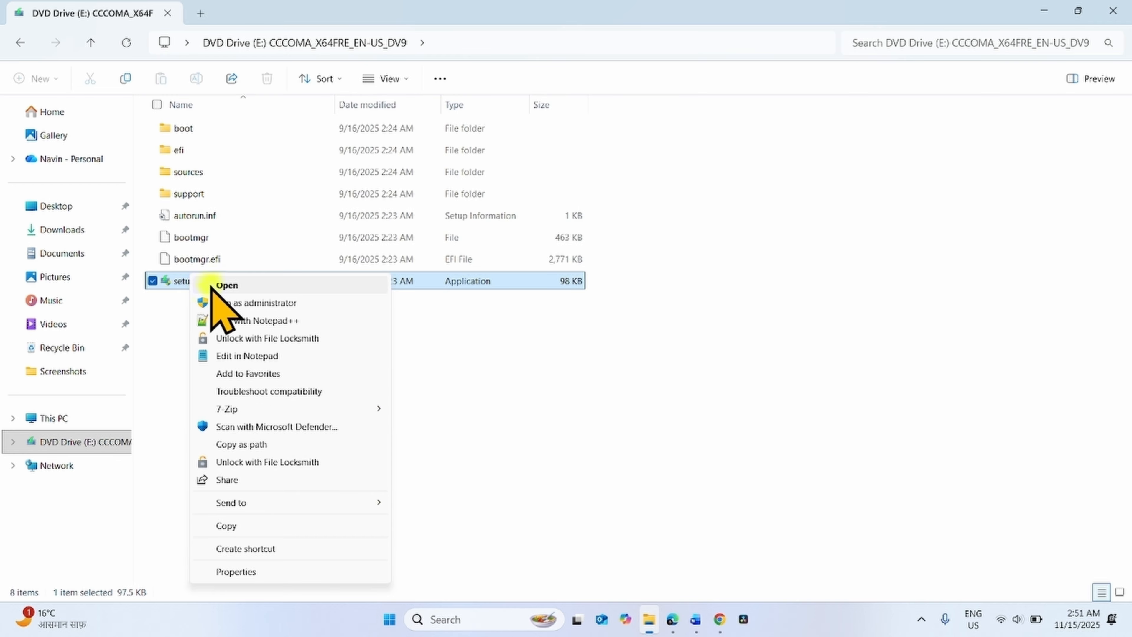
pyautogui.click(214, 286)
pyautogui.click(1113, 10)
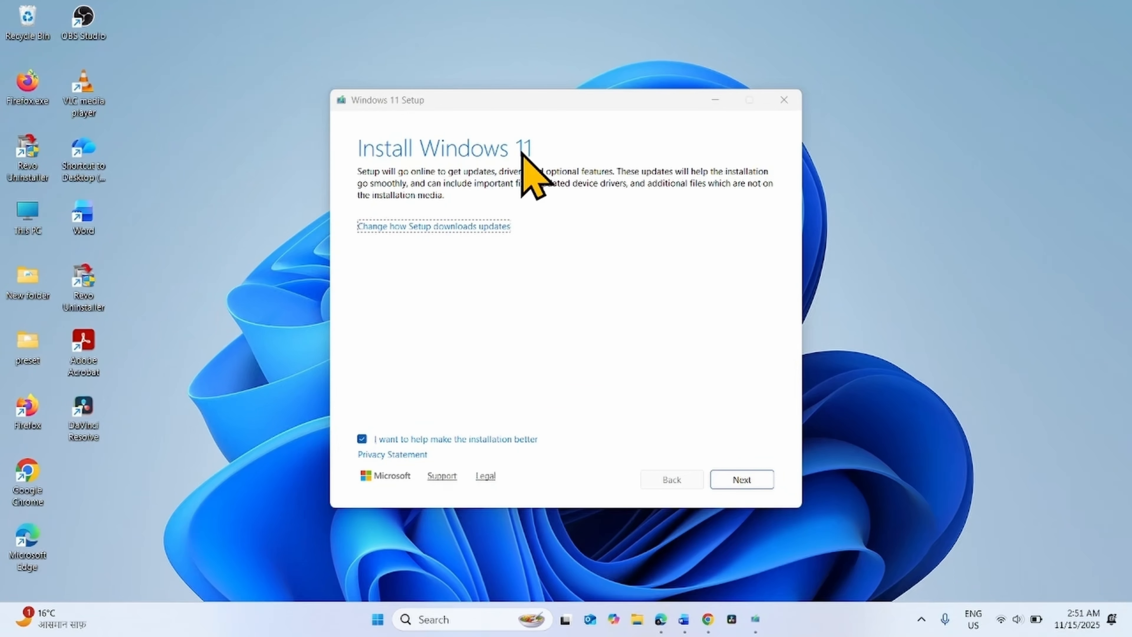
# - In Windows 11 Setup, untick the installation-improvement option, accept the license terms and start the install
pyautogui.click(362, 438)
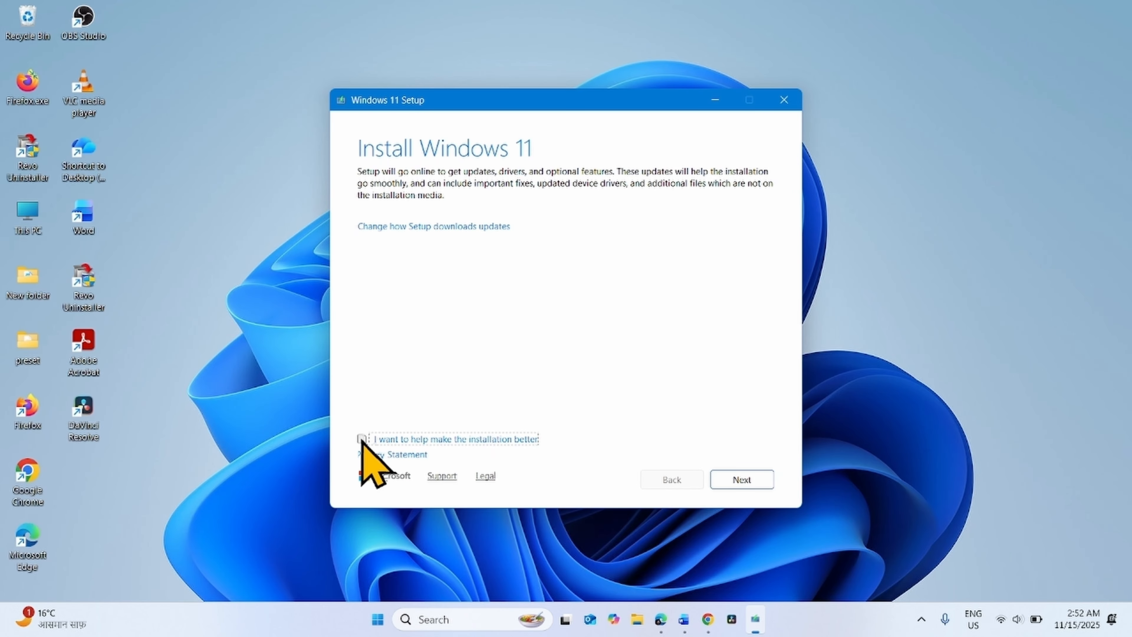
pyautogui.click(733, 479)
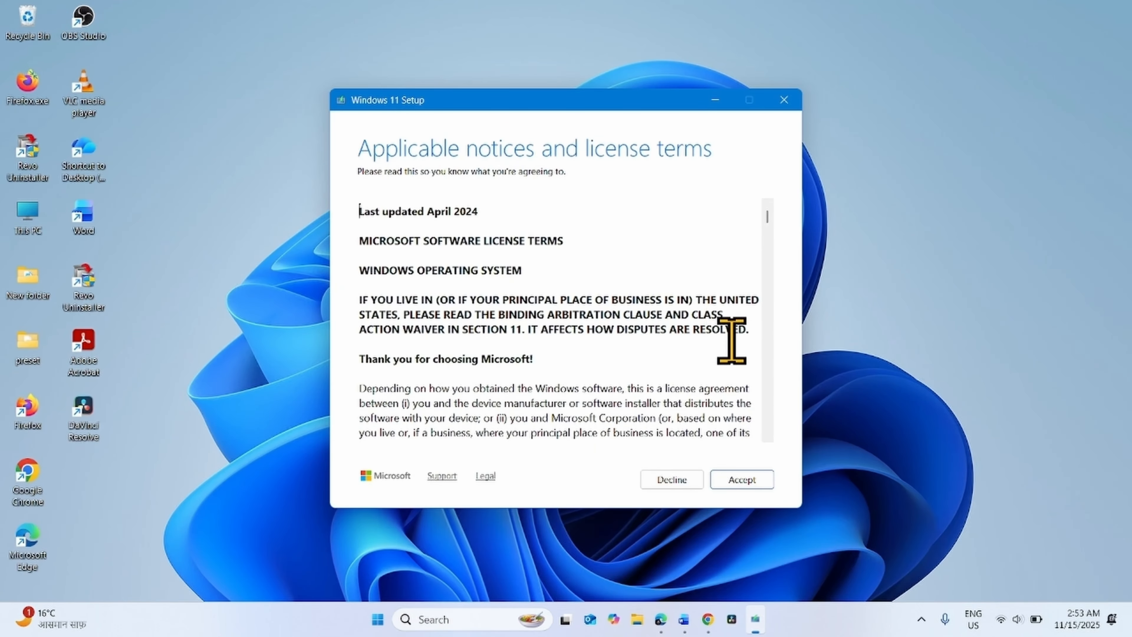
pyautogui.click(741, 479)
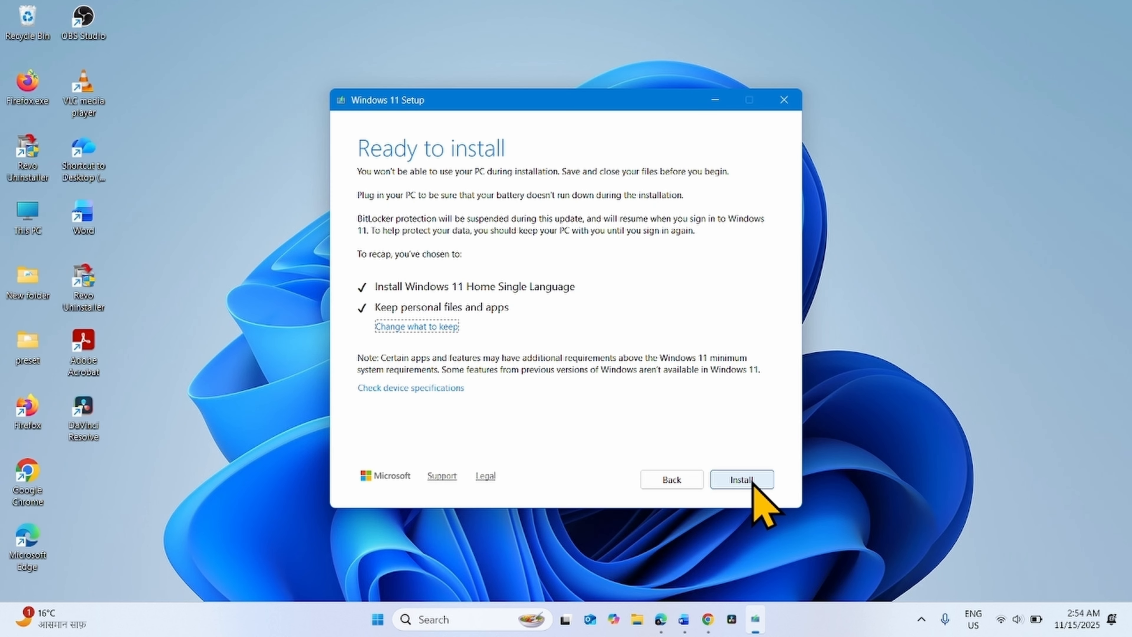
pyautogui.click(751, 481)
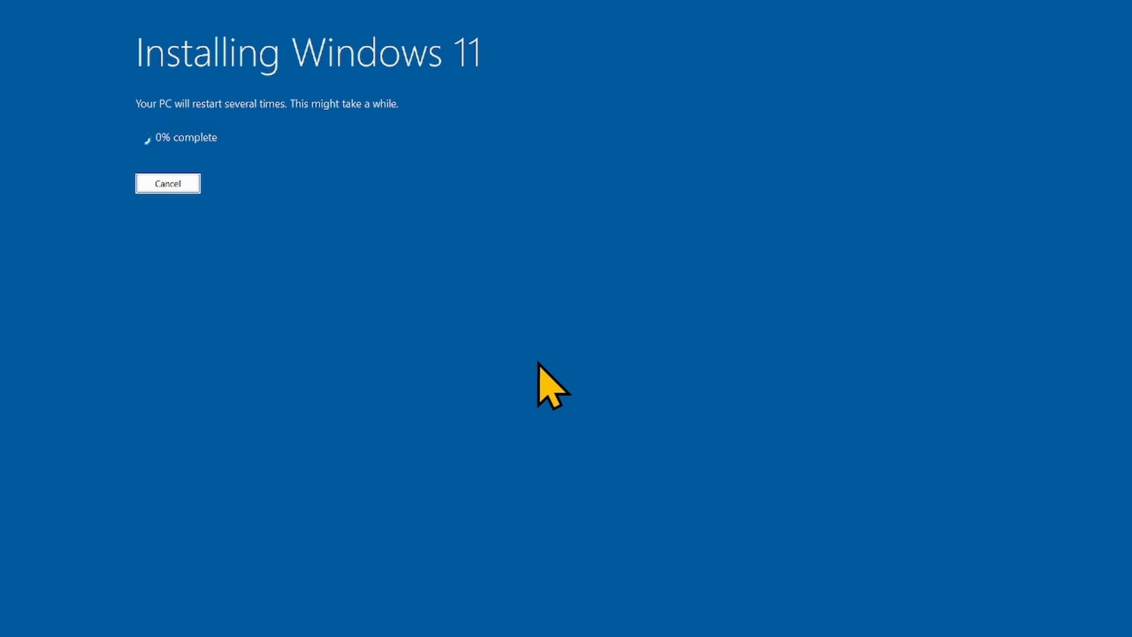